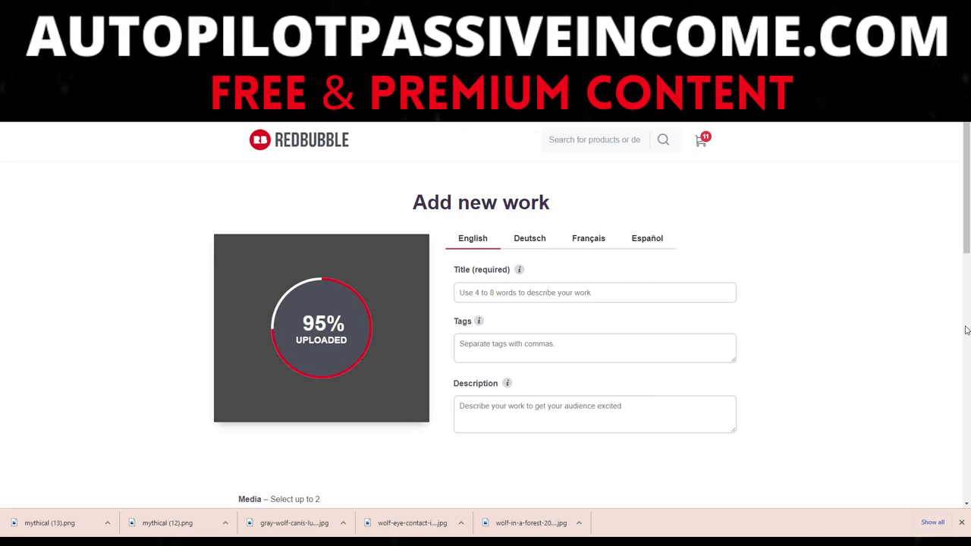
# Reposition the forest wolf on the Graphic T-Shirts design in Product Previews
pyautogui.scroll(-2, 884, 339)
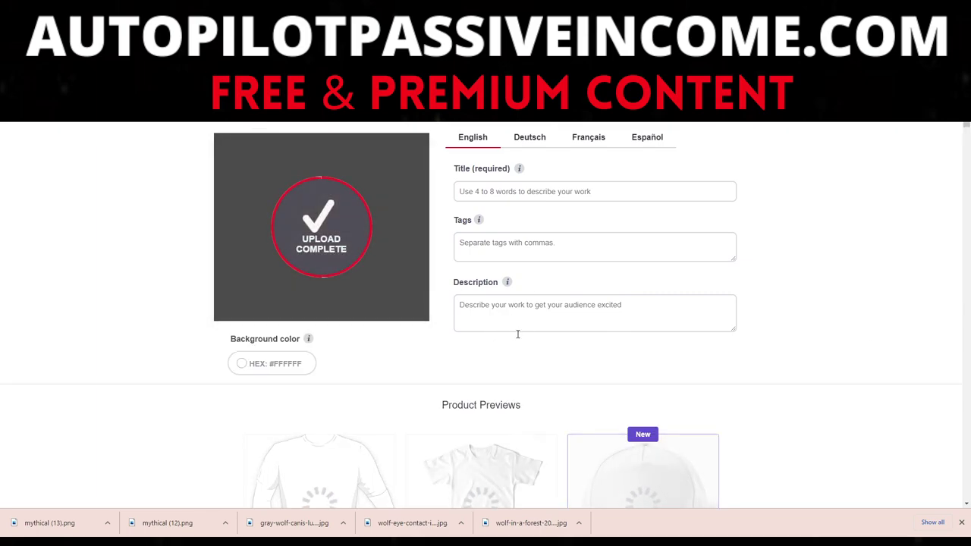
pyautogui.scroll(-5, 557, 275)
pyautogui.scroll(-4, 773, 311)
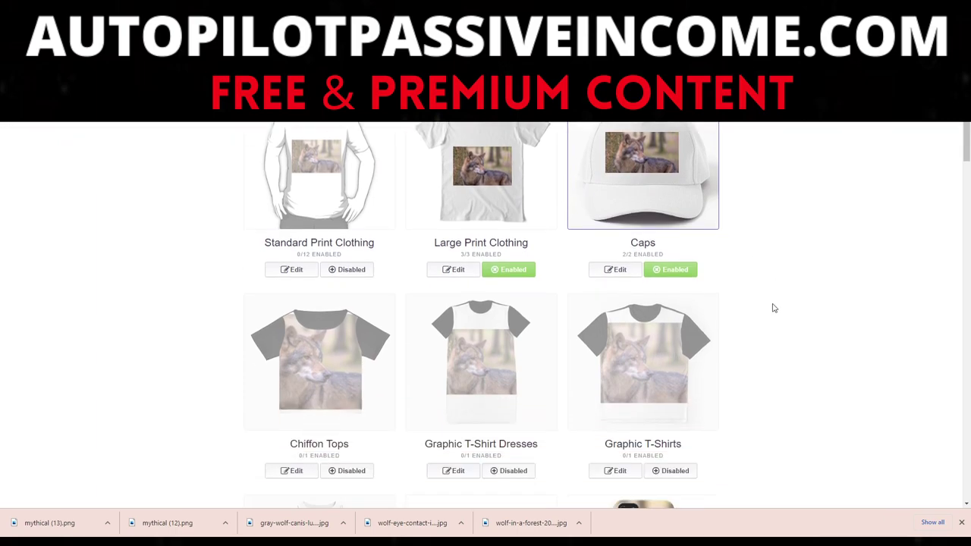
pyautogui.click(621, 358)
pyautogui.moveTo(490, 308); pyautogui.dragTo(432, 400)
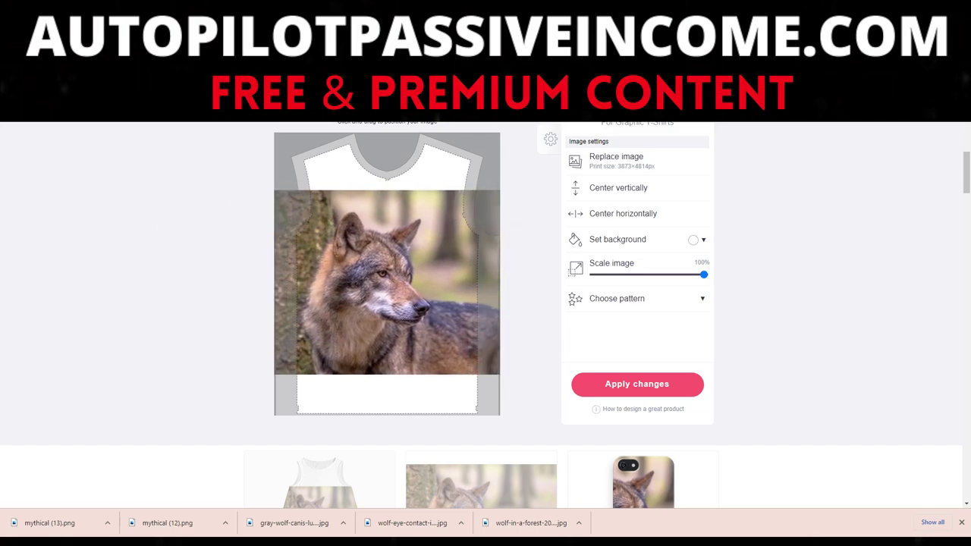
# View another downloaded wolf photo, close it, and return to the top of the form
pyautogui.click(522, 486)
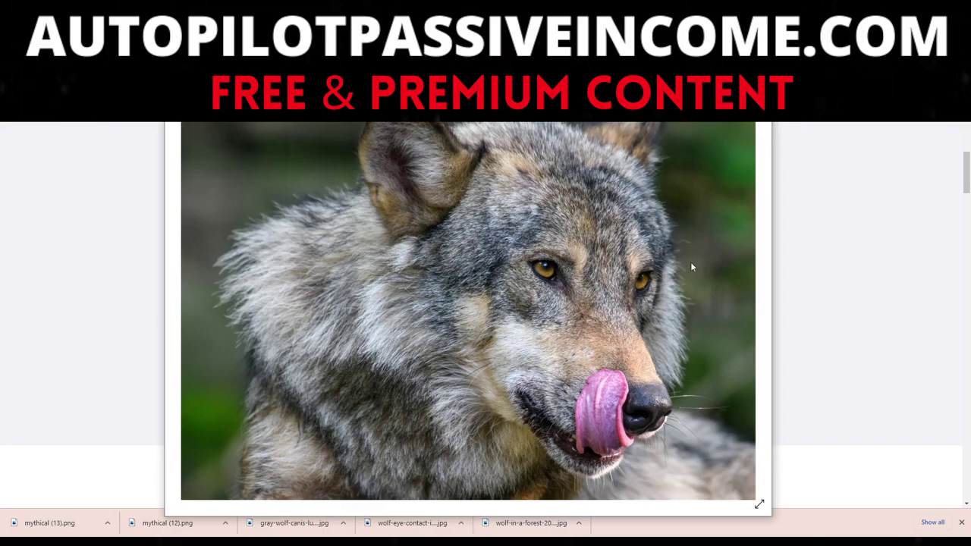
pyautogui.click(829, 217)
pyautogui.scroll(10, 412, 228)
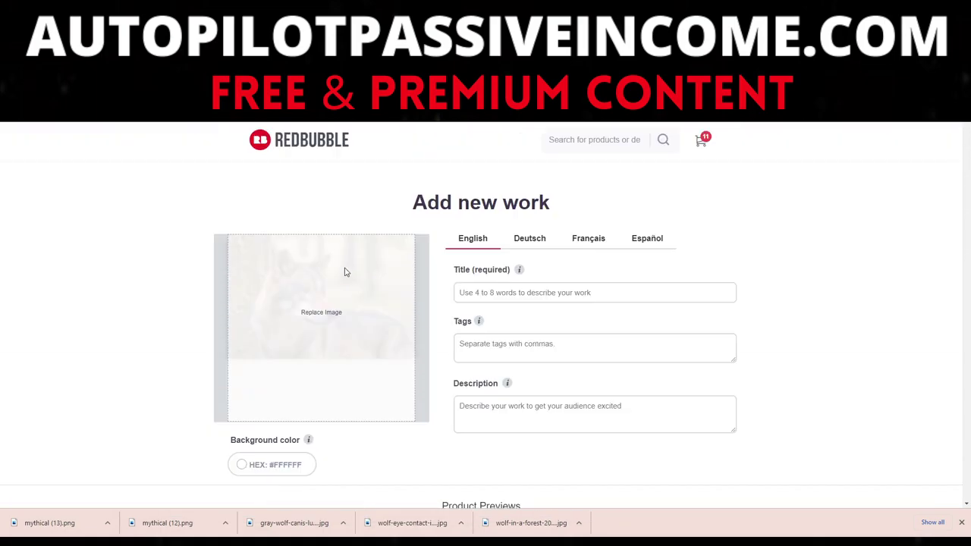
# Replace the forest wolf artwork with the photo of a wolf licking its nose and let it upload
pyautogui.click(321, 312)
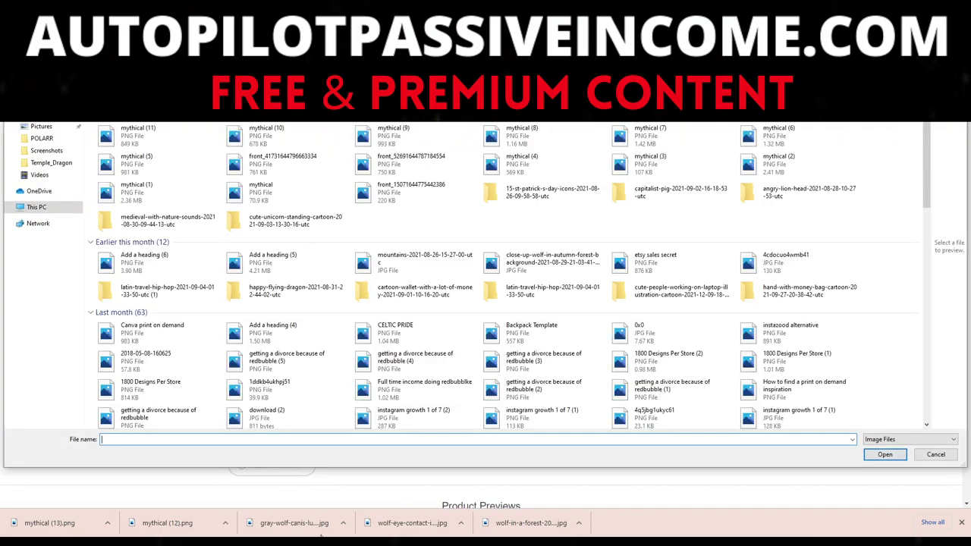
pyautogui.doubleClick(132, 144)
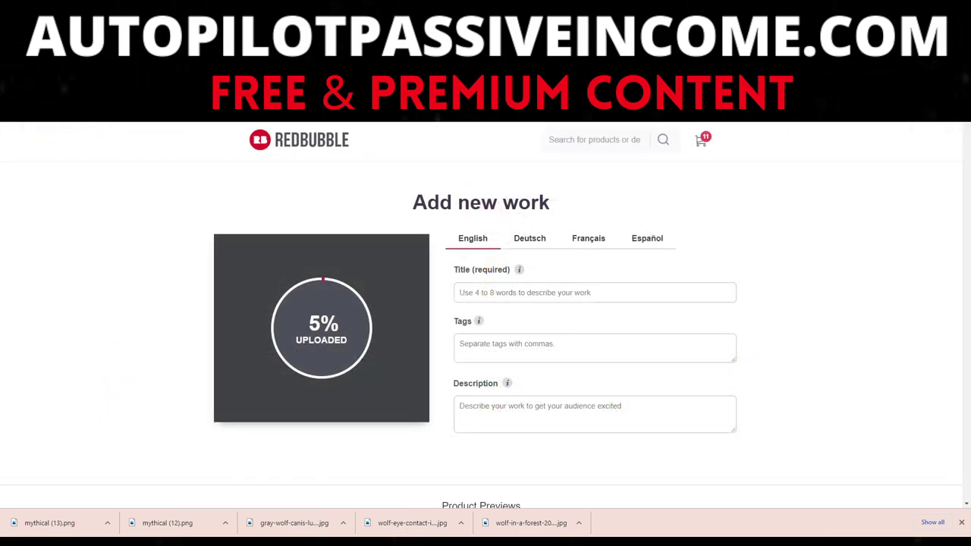
pyautogui.moveTo(433, 542)
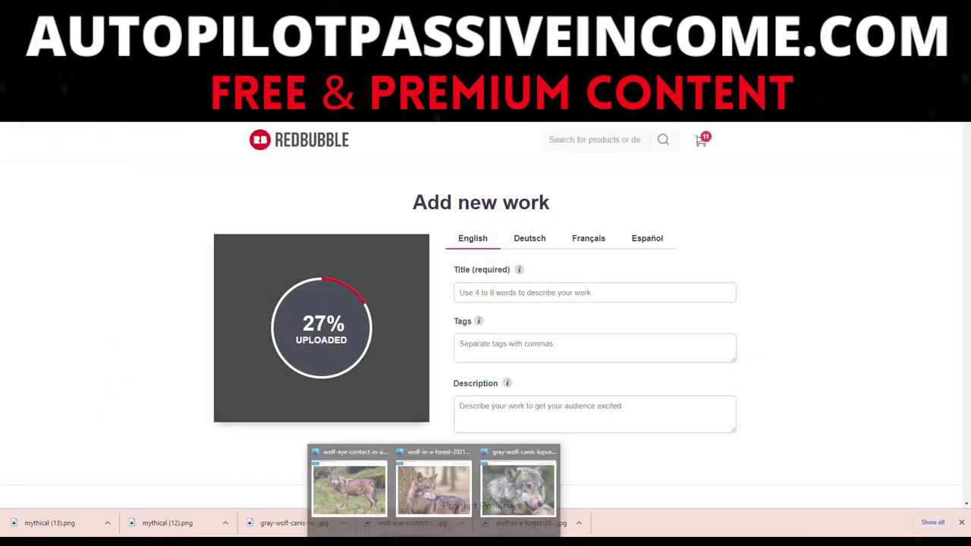
pyautogui.moveTo(542, 502)
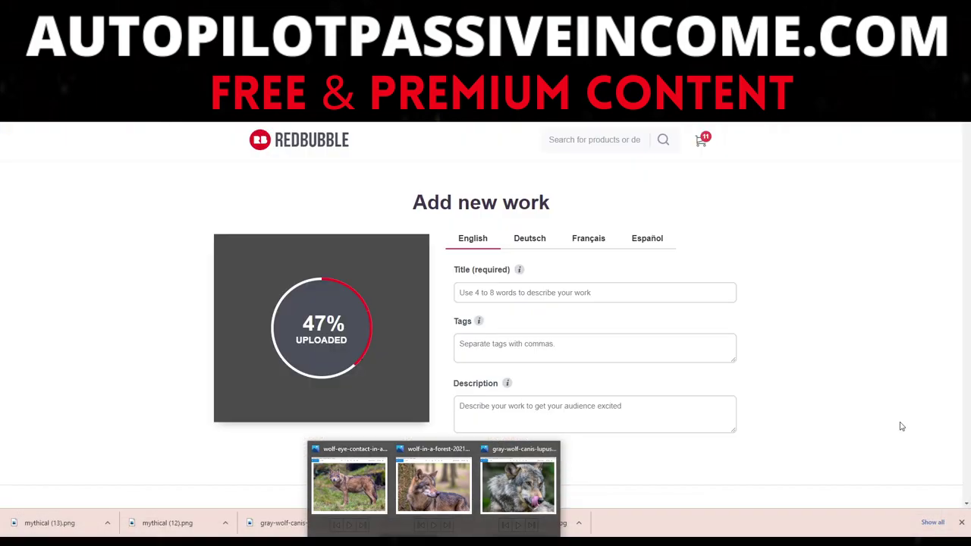
pyautogui.scroll(-5, 321, 448)
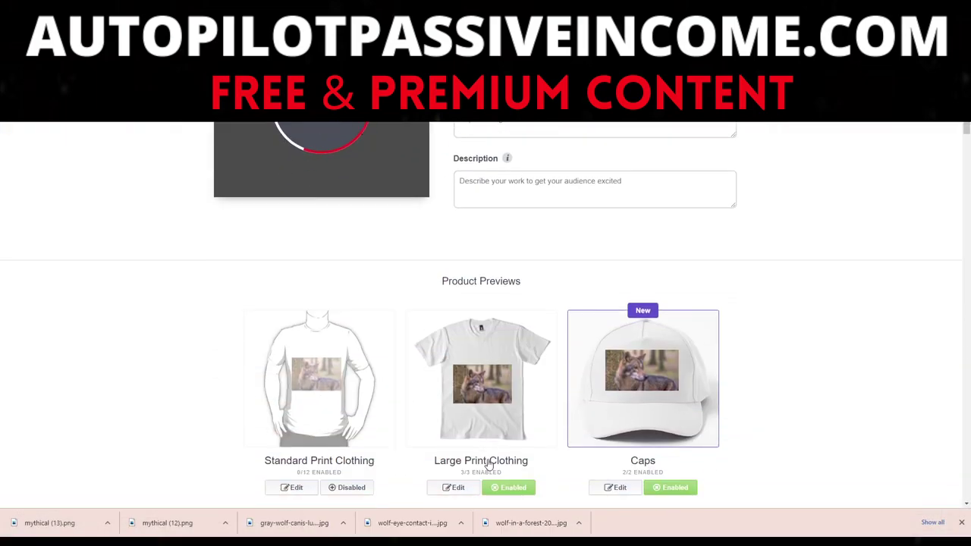
pyautogui.scroll(6, 406, 459)
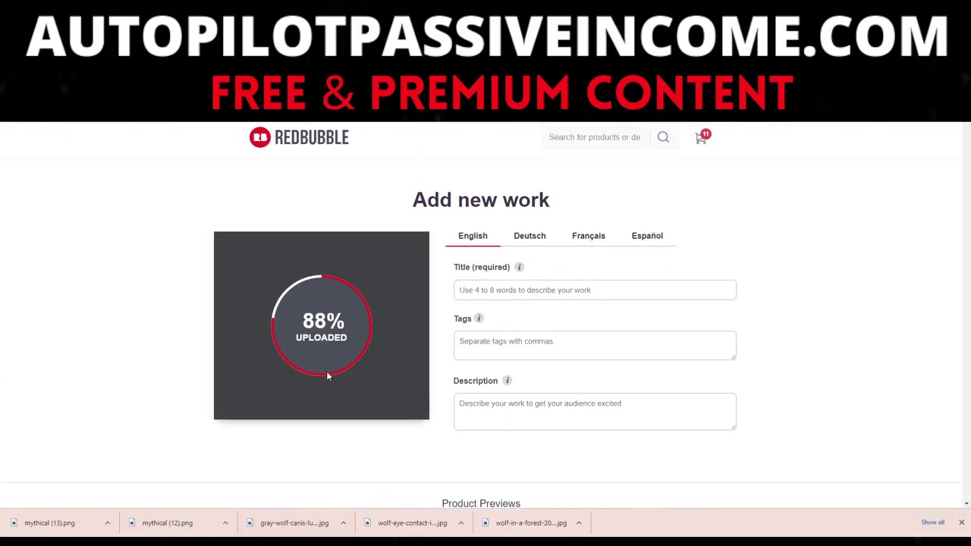
pyautogui.scroll(-2, 329, 372)
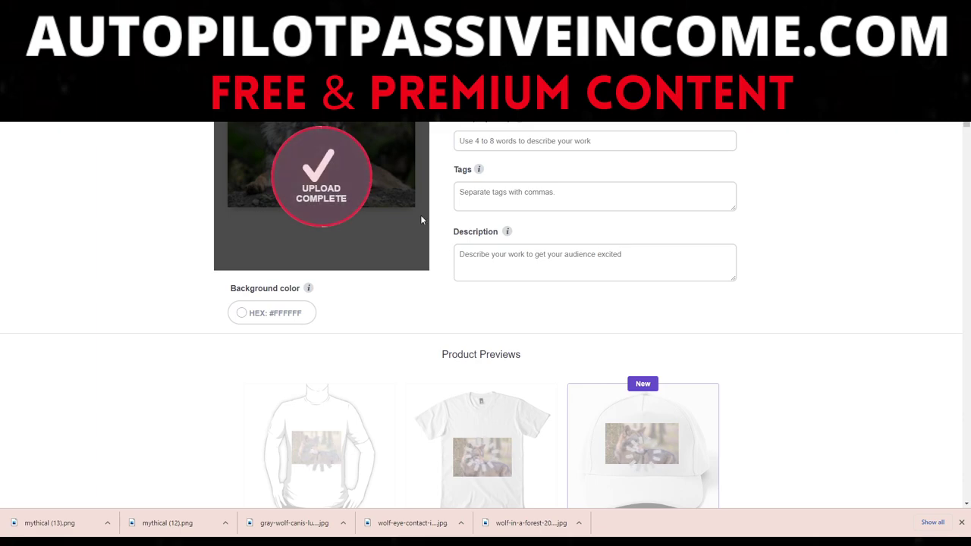
# Shift the new wolf slightly right on the Graphic T-Shirts design and apply the changes
pyautogui.scroll(-7, 422, 221)
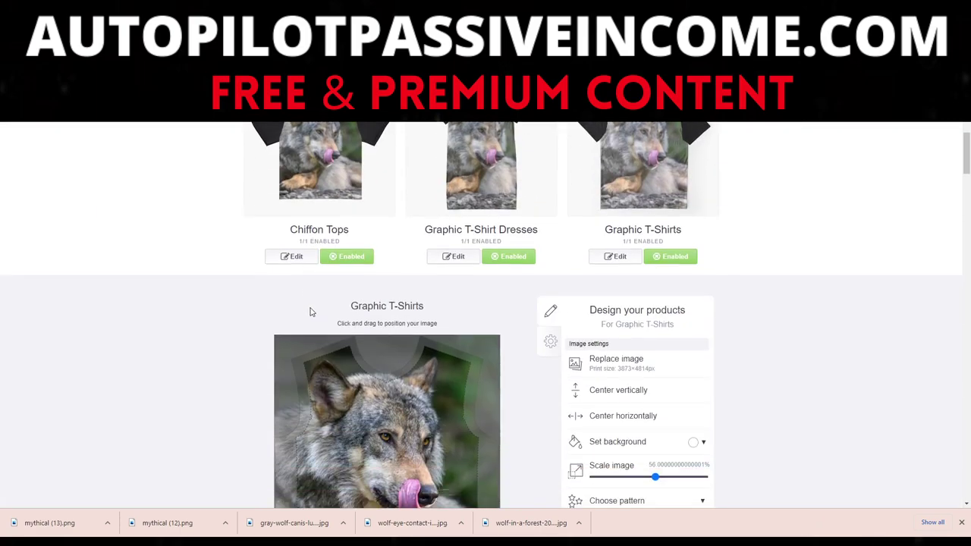
pyautogui.scroll(1, 417, 321)
pyautogui.scroll(-5, 439, 297)
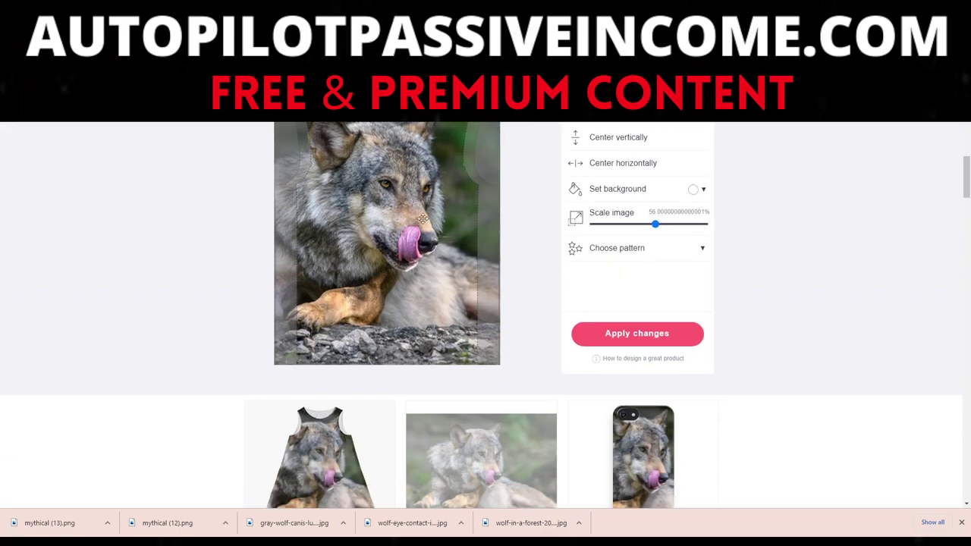
pyautogui.moveTo(370, 228)
pyautogui.mouseDown()
pyautogui.moveTo(372, 245)
pyautogui.moveTo(373, 221)
pyautogui.moveTo(384, 229)
pyautogui.mouseUp()
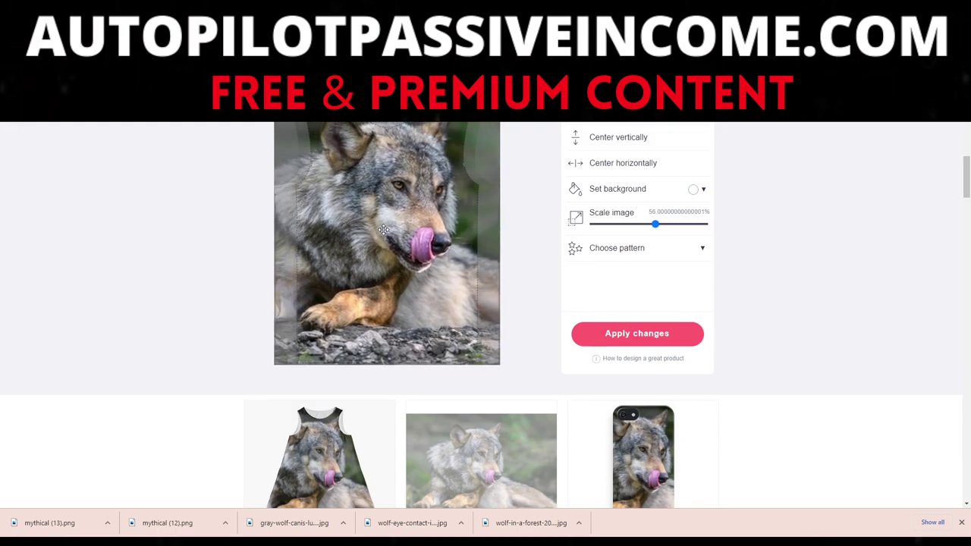
pyautogui.click(651, 336)
# Enable Stickers & Magnets so all 4 of 4 products carry the wolf
pyautogui.scroll(4, 692, 360)
pyautogui.scroll(1, 646, 416)
pyautogui.scroll(-5, 580, 409)
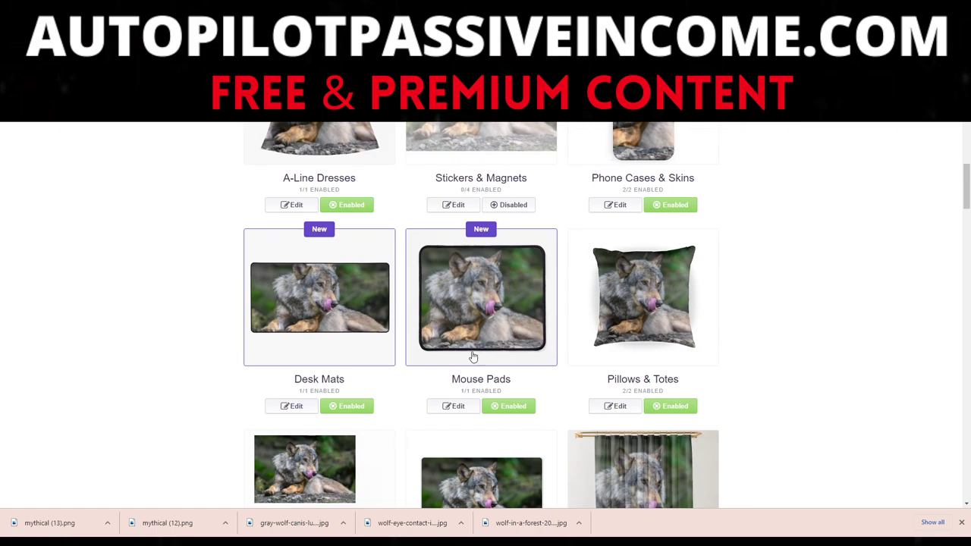
pyautogui.scroll(-3, 254, 172)
pyautogui.scroll(7, 330, 296)
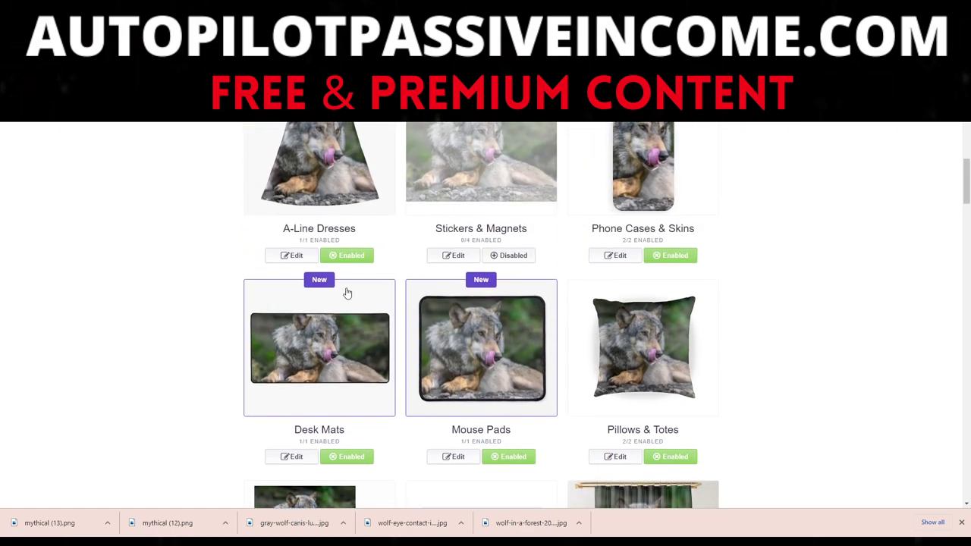
pyautogui.scroll(-3, 425, 328)
pyautogui.click(486, 255)
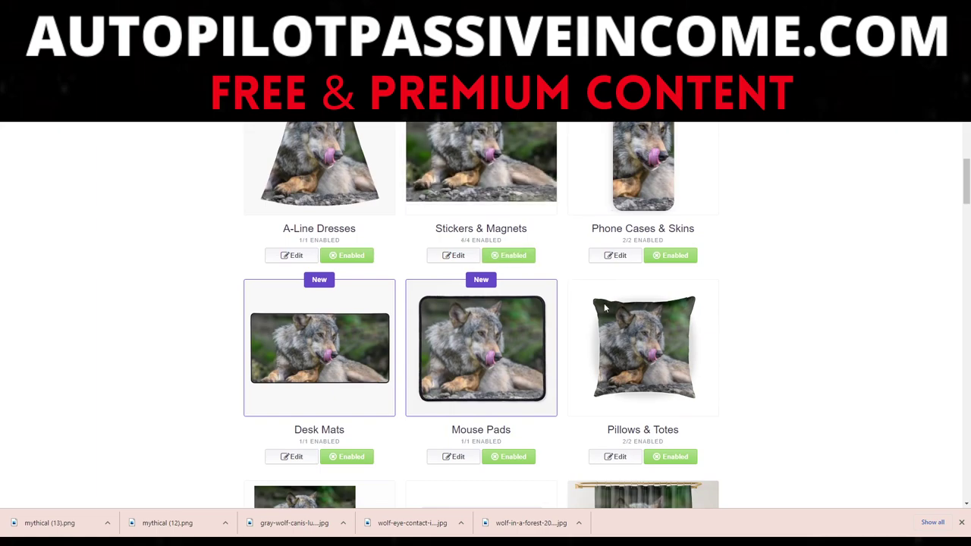
pyautogui.scroll(3, 404, 211)
pyautogui.scroll(2, 264, 354)
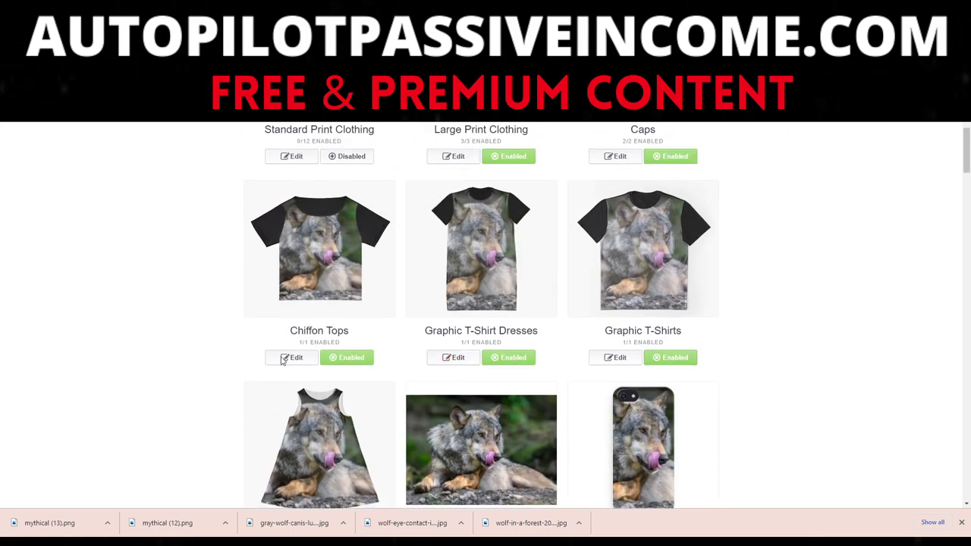
# Shift the wolf right on the Chiffon Tops design and apply
pyautogui.click(296, 357)
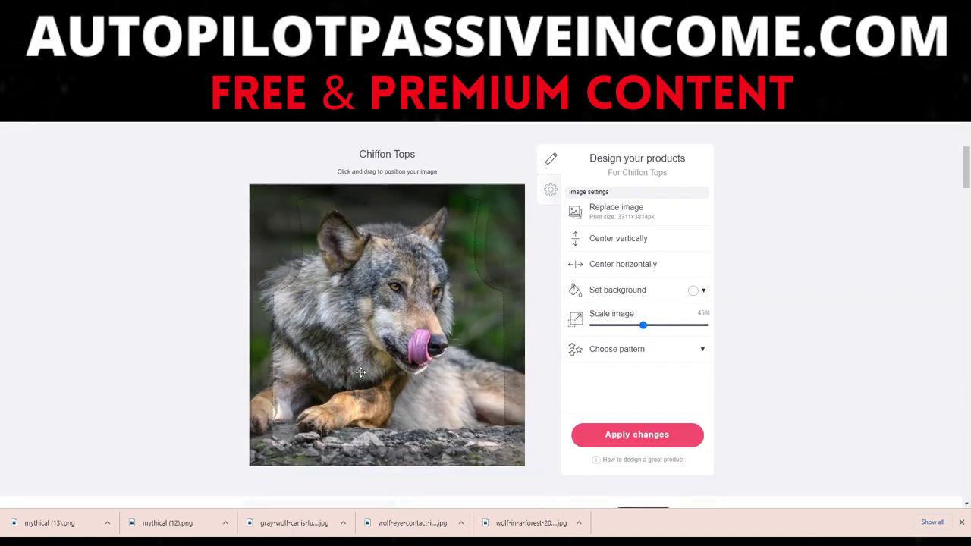
pyautogui.moveTo(370, 372); pyautogui.dragTo(378, 370)
pyautogui.click(637, 435)
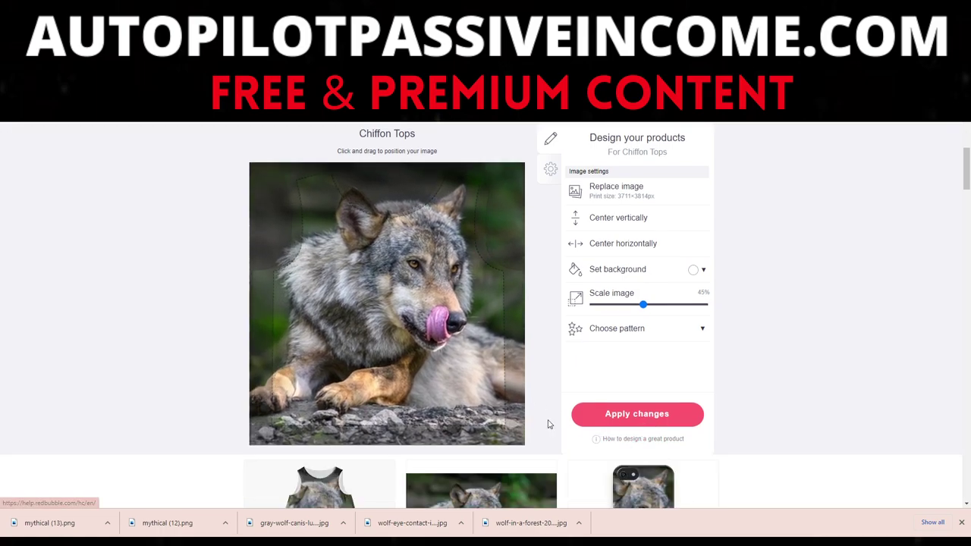
# Enable Standard Print Clothing, enlarge the wolf to 38%, move it right, and apply
pyautogui.scroll(4, 559, 347)
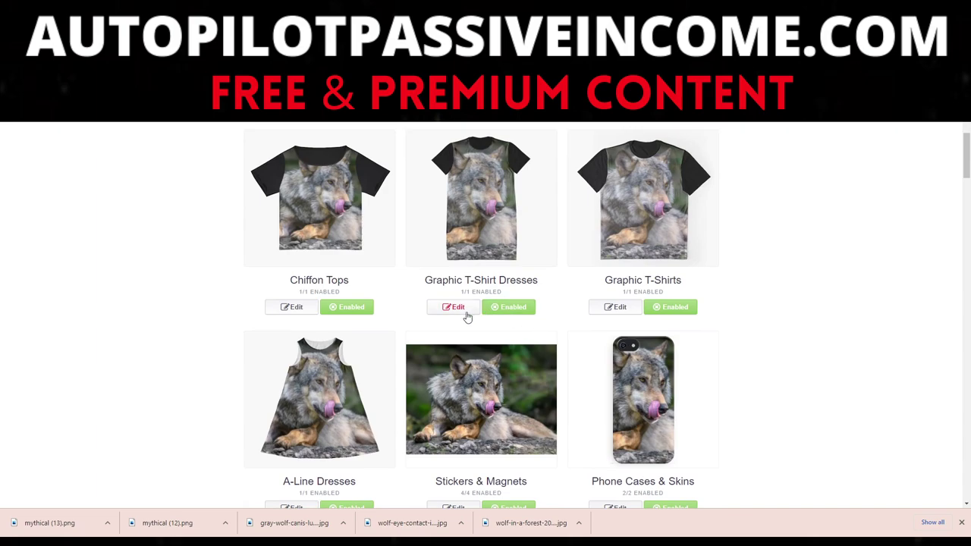
pyautogui.scroll(3, 370, 347)
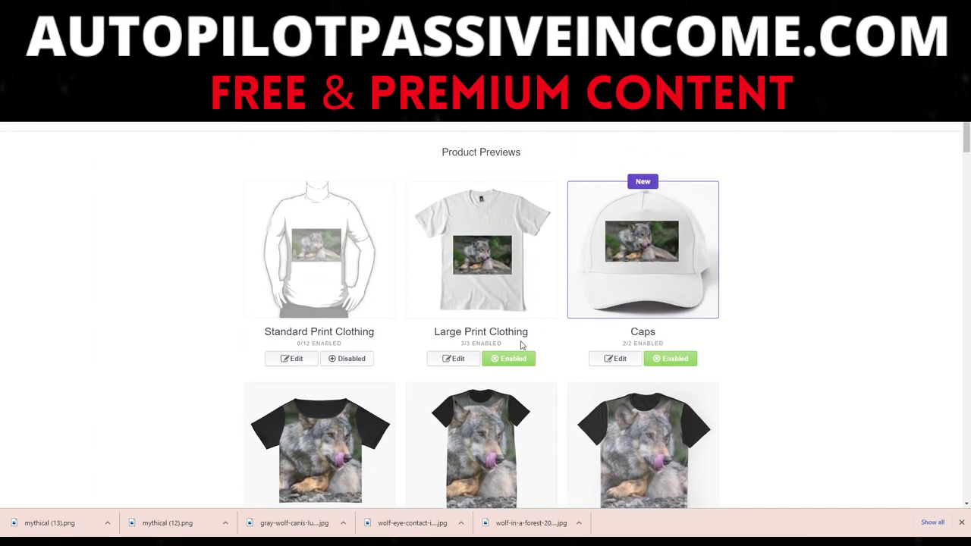
pyautogui.click(334, 362)
pyautogui.click(295, 359)
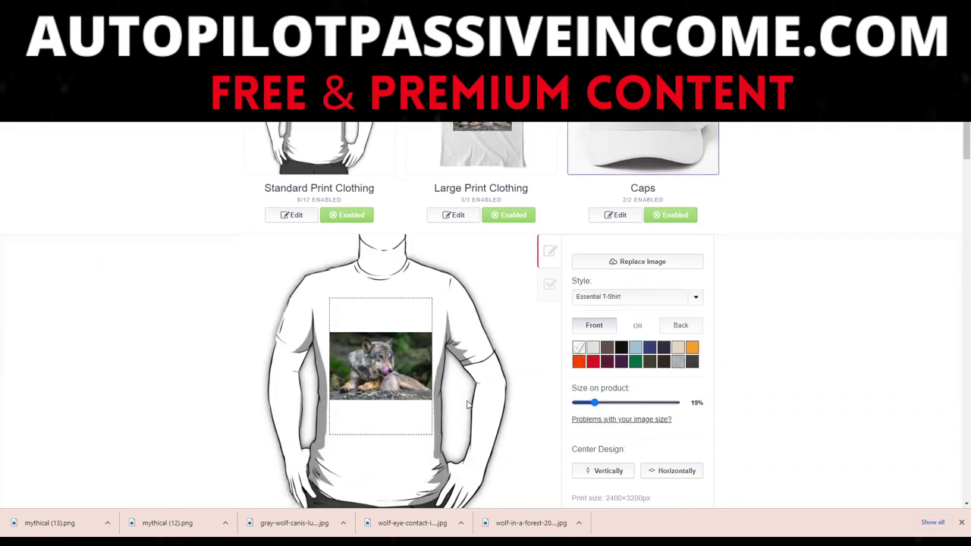
pyautogui.moveTo(596, 344); pyautogui.dragTo(613, 345)
pyautogui.moveTo(331, 326); pyautogui.dragTo(343, 326)
pyautogui.scroll(-2, 694, 417)
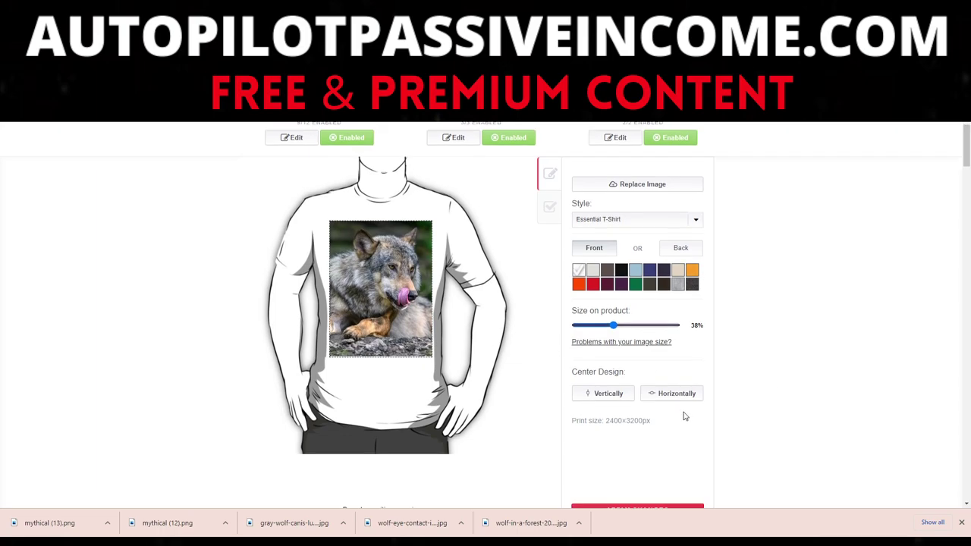
pyautogui.click(630, 376)
# Enlarge the wolf on Large Print Clothing, shift it right, and apply
pyautogui.scroll(3, 616, 373)
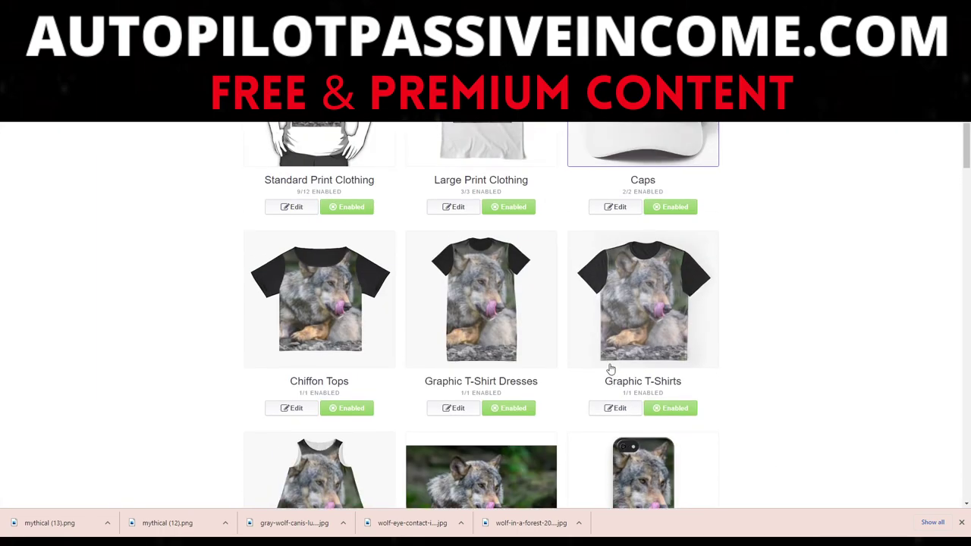
pyautogui.click(458, 409)
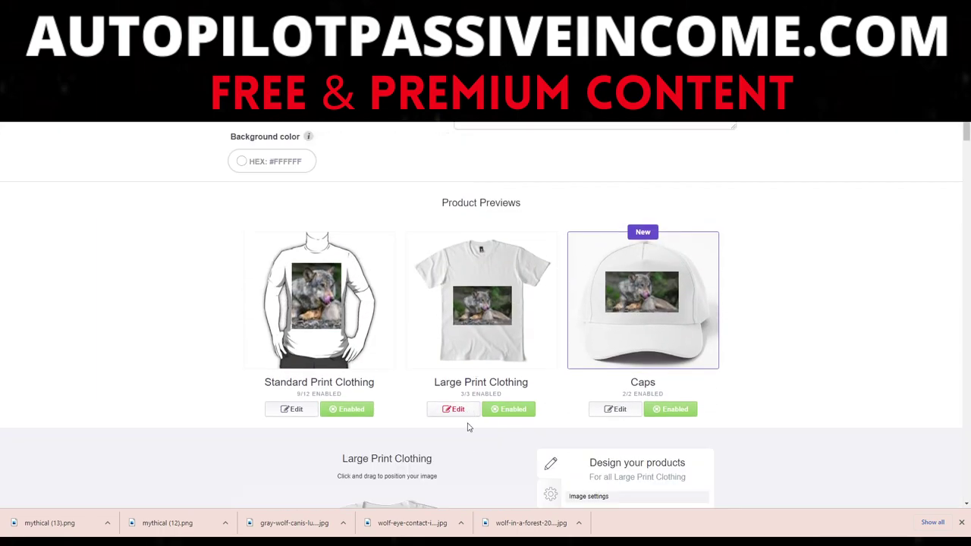
pyautogui.scroll(-5, 699, 355)
pyautogui.moveTo(619, 247); pyautogui.dragTo(644, 248)
pyautogui.moveTo(410, 286); pyautogui.dragTo(423, 287)
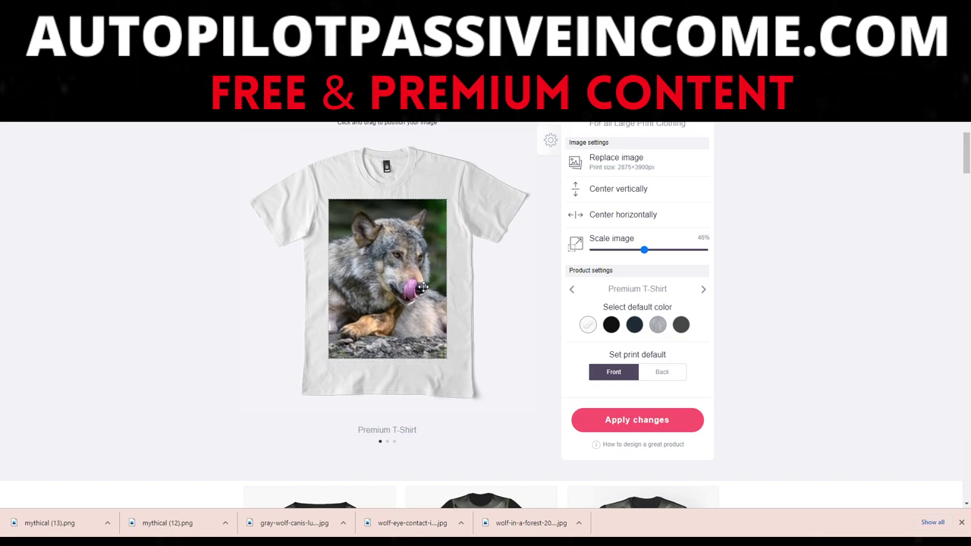
pyautogui.click(655, 425)
pyautogui.scroll(-5, 531, 364)
# Turn on the Mini Skirts, Bath Mats and Masks products for the wolf design
pyautogui.scroll(-6, 572, 347)
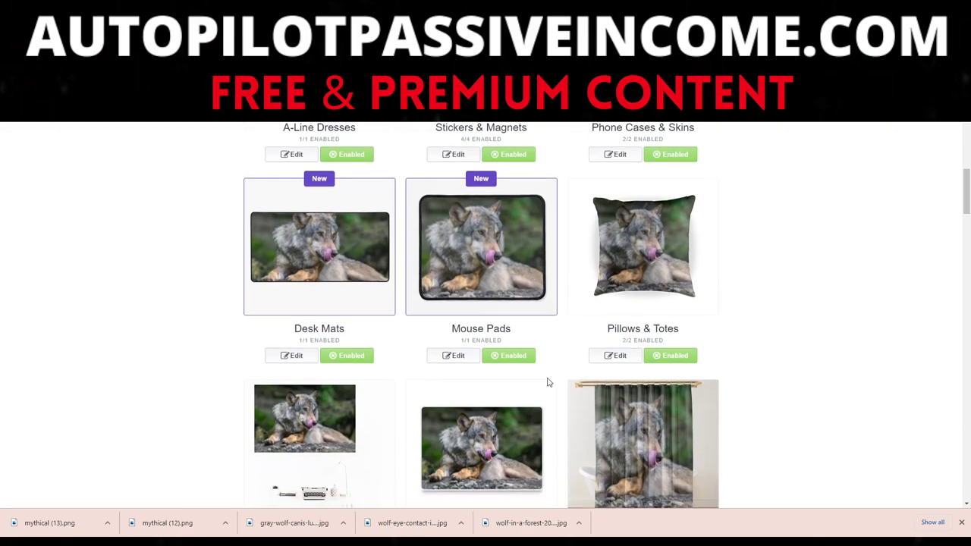
pyautogui.scroll(-3, 341, 400)
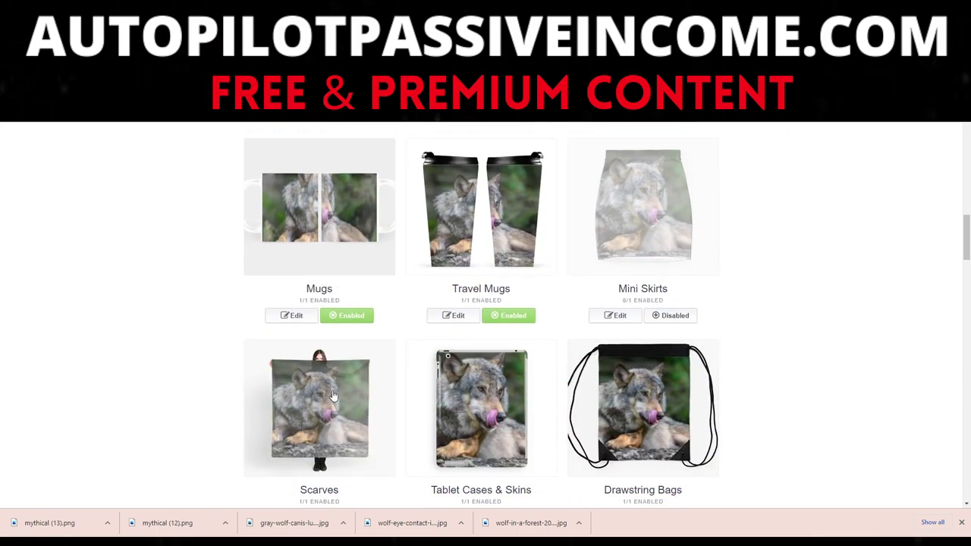
pyautogui.click(678, 317)
pyautogui.scroll(-3, 682, 327)
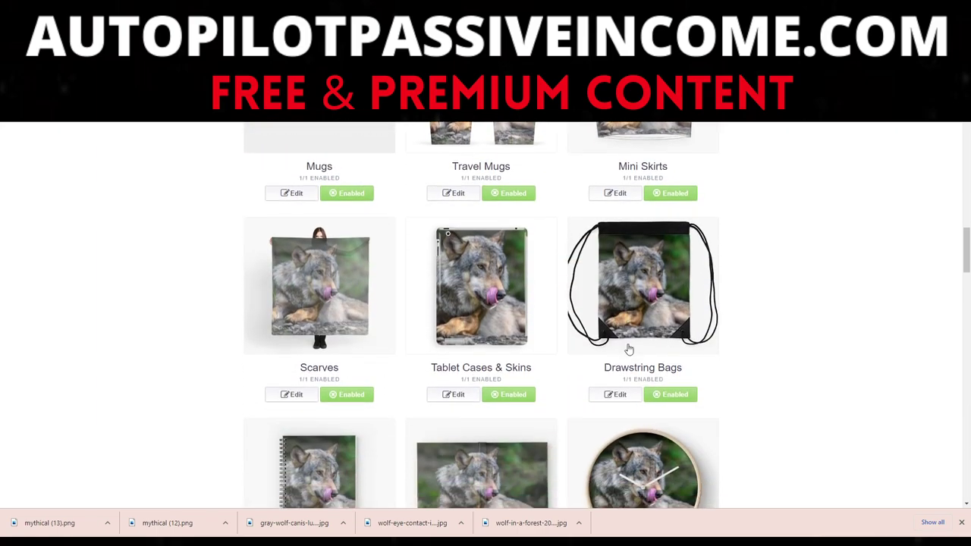
pyautogui.scroll(-2, 364, 425)
pyautogui.scroll(-2, 629, 383)
pyautogui.scroll(-2, 286, 390)
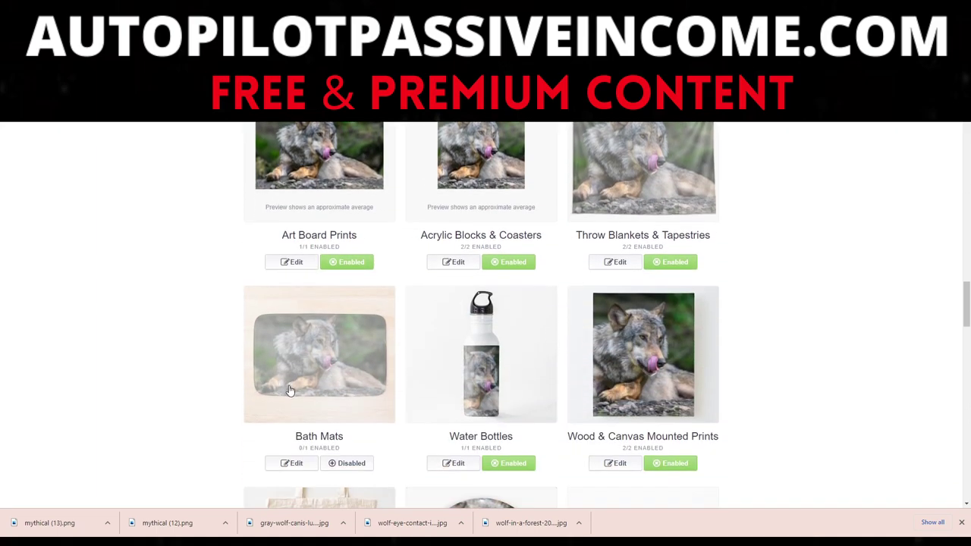
pyautogui.click(363, 464)
pyautogui.scroll(-3, 519, 353)
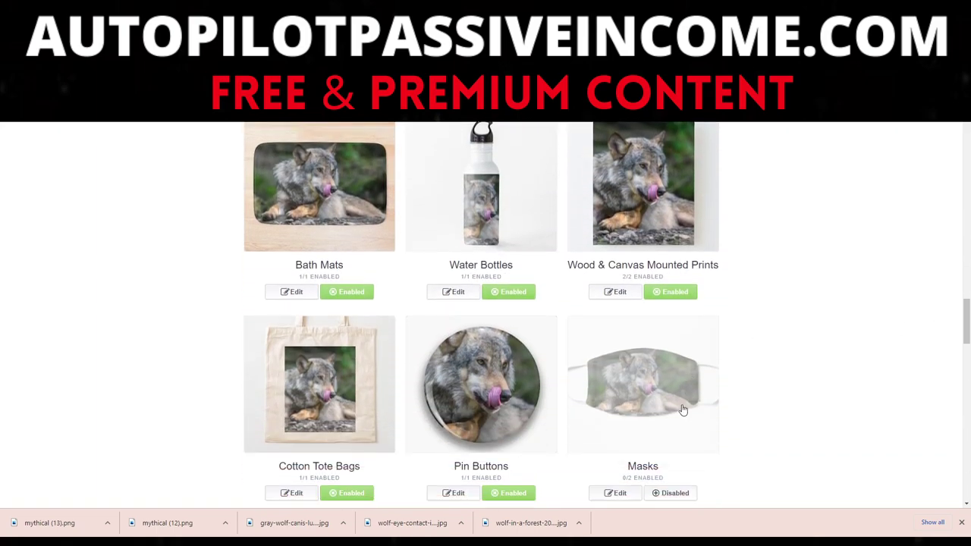
pyautogui.click(661, 464)
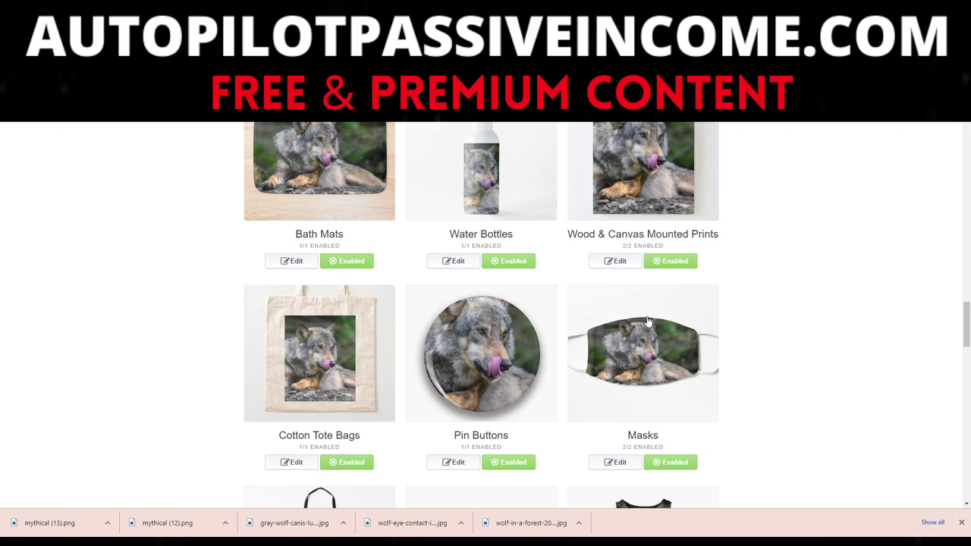
# Open a Chrome Incognito window and search Google for 'wolf' canvas prints
pyautogui.hotkey('alt', 'f')
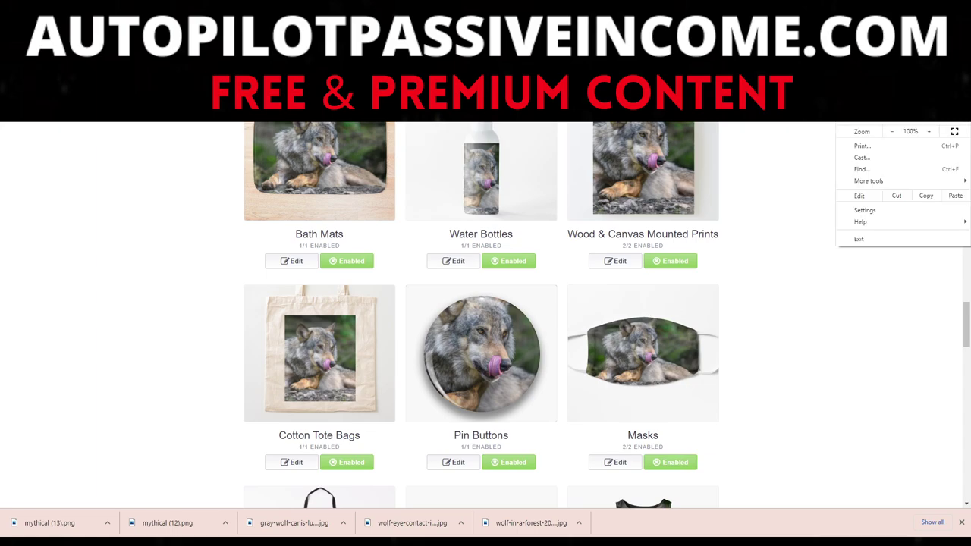
pyautogui.hotkey('ctrl', 'shift', 'n')
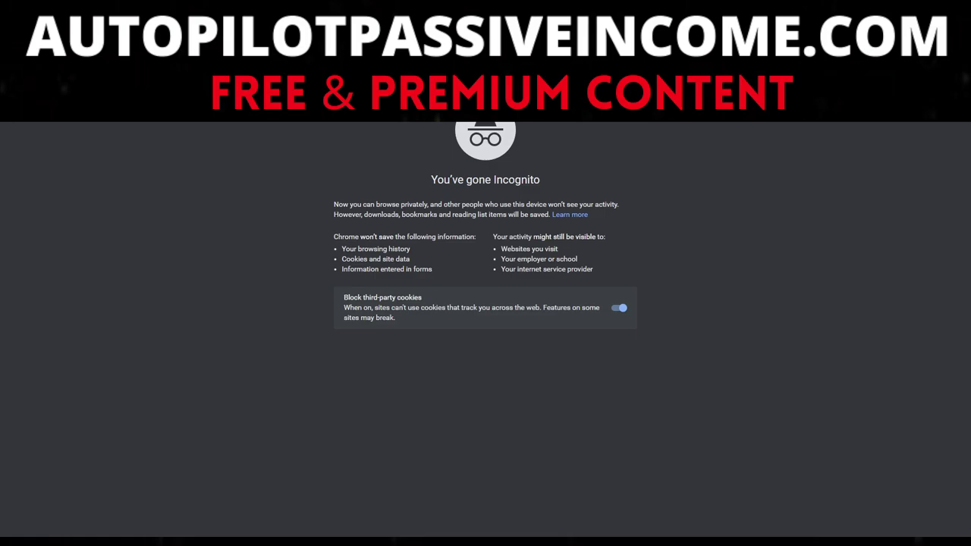
pyautogui.write('wolf')
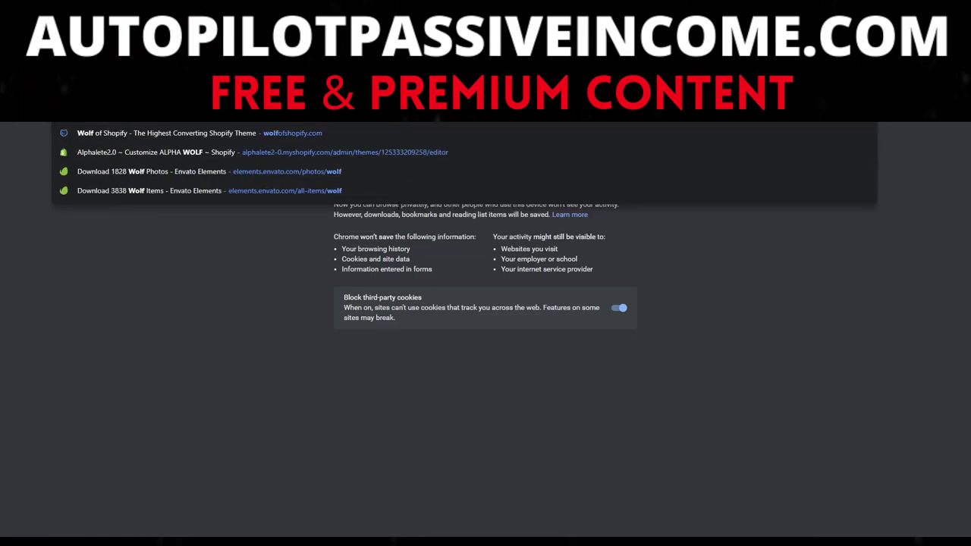
pyautogui.press('Return')
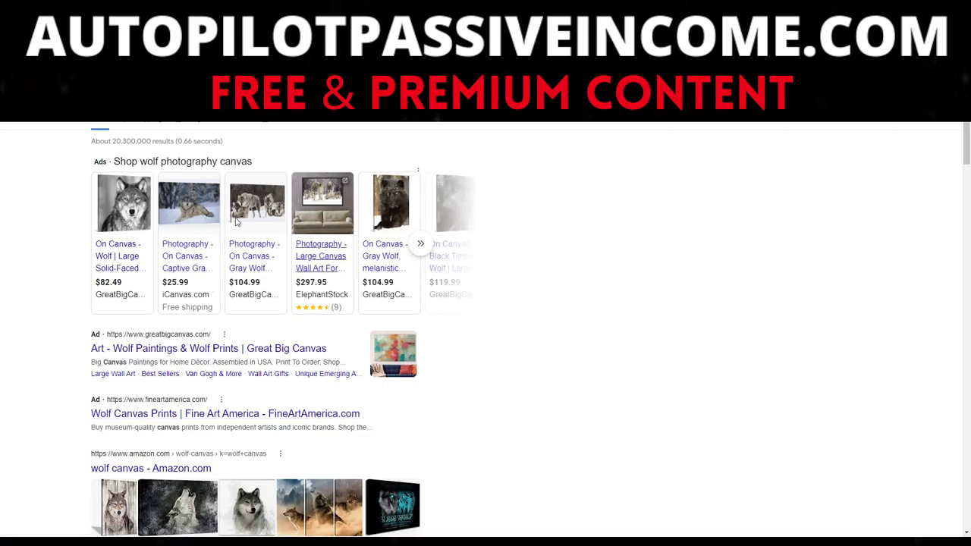
# Review the iCanvas captive gray wolf canvas listing, dismissing the newsletter popup
pyautogui.click(197, 271)
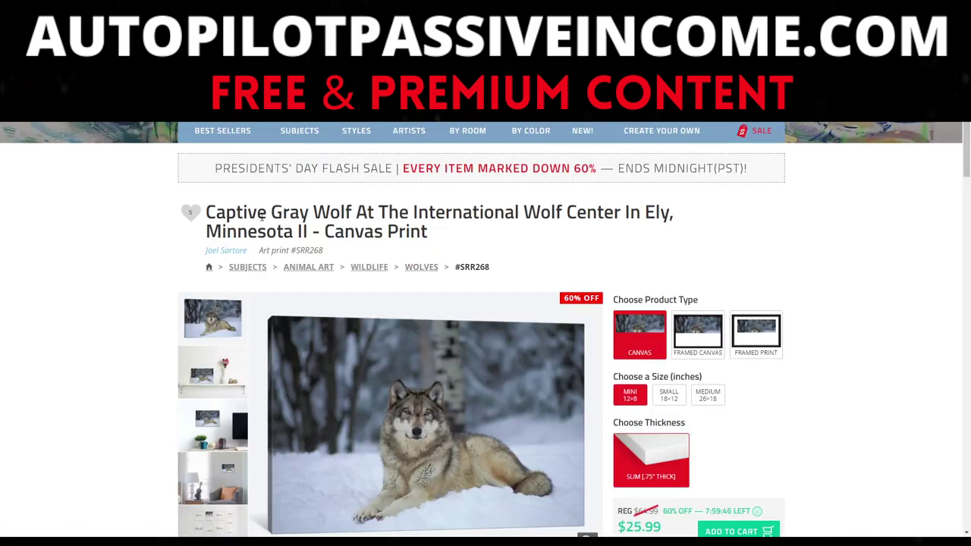
pyautogui.scroll(-5, 535, 293)
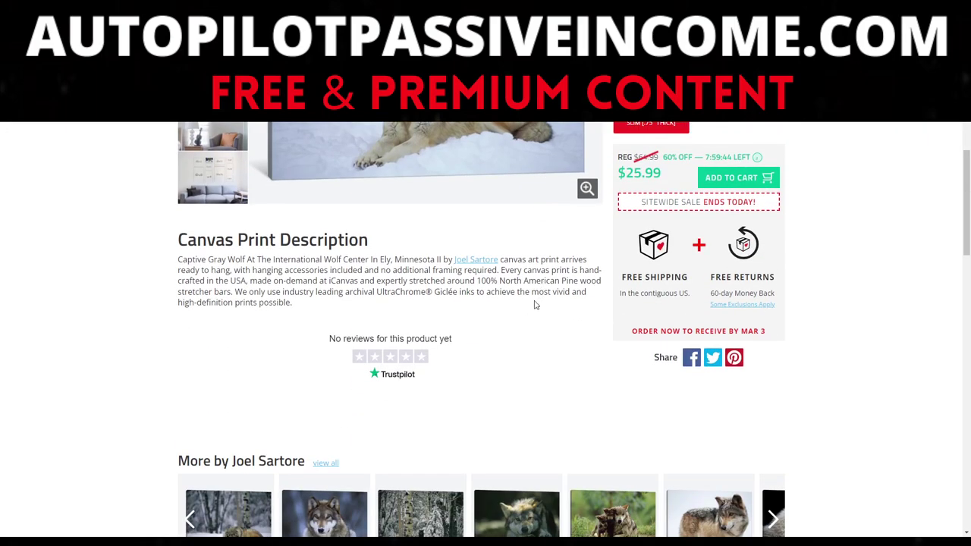
pyautogui.scroll(3, 564, 330)
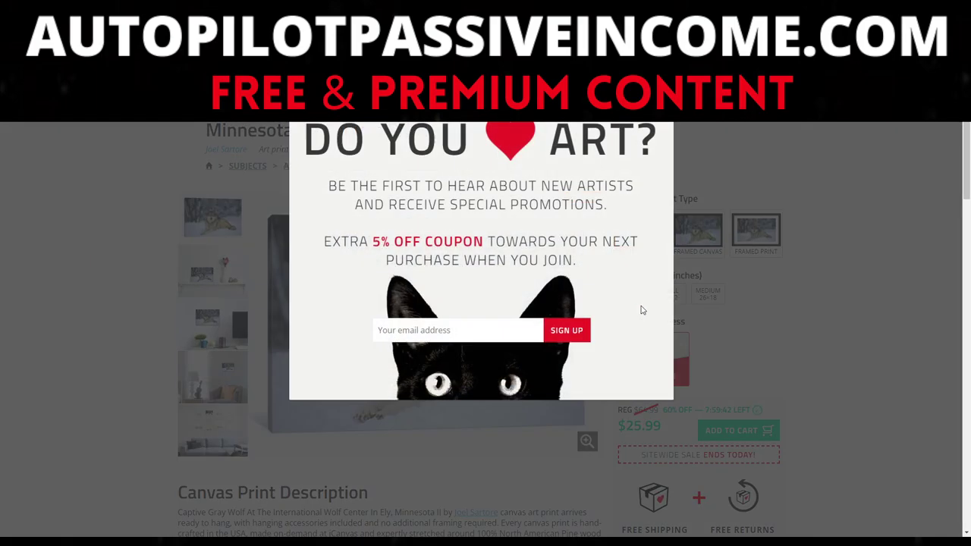
pyautogui.click(654, 133)
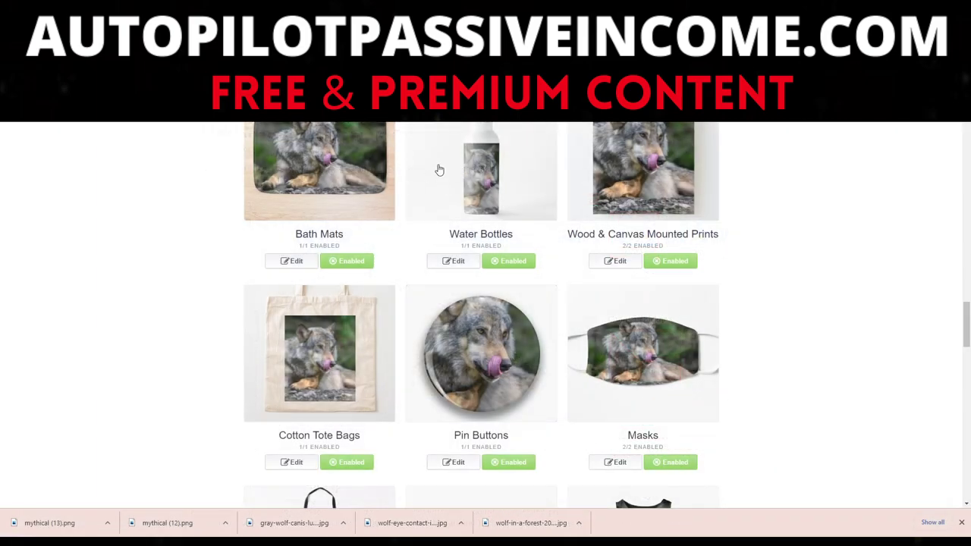
pyautogui.scroll(-3, 726, 156)
pyautogui.scroll(2, 741, 311)
# Nudge the wolf upward on Wood & Canvas Mounted Prints and apply the changes
pyautogui.click(620, 211)
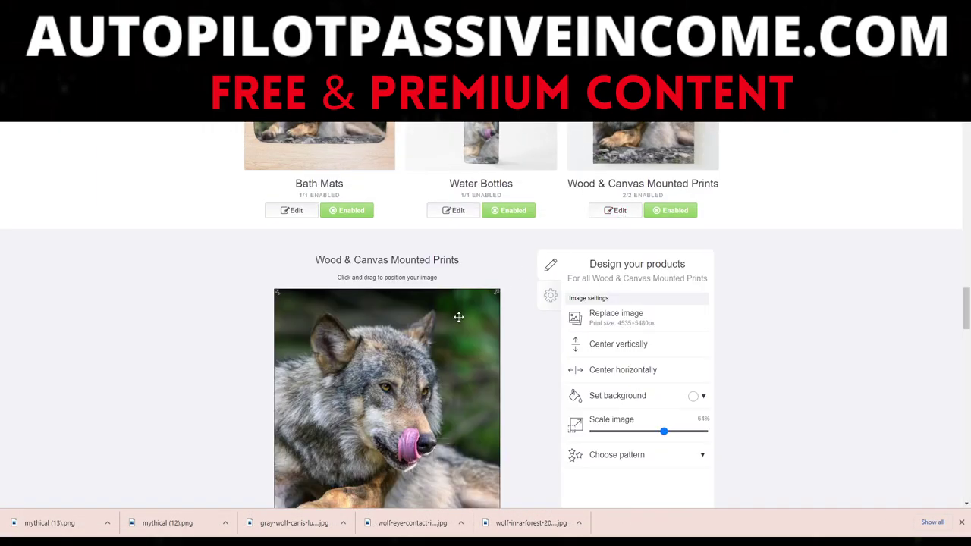
pyautogui.scroll(-2, 458, 316)
pyautogui.moveTo(374, 301); pyautogui.dragTo(479, 337)
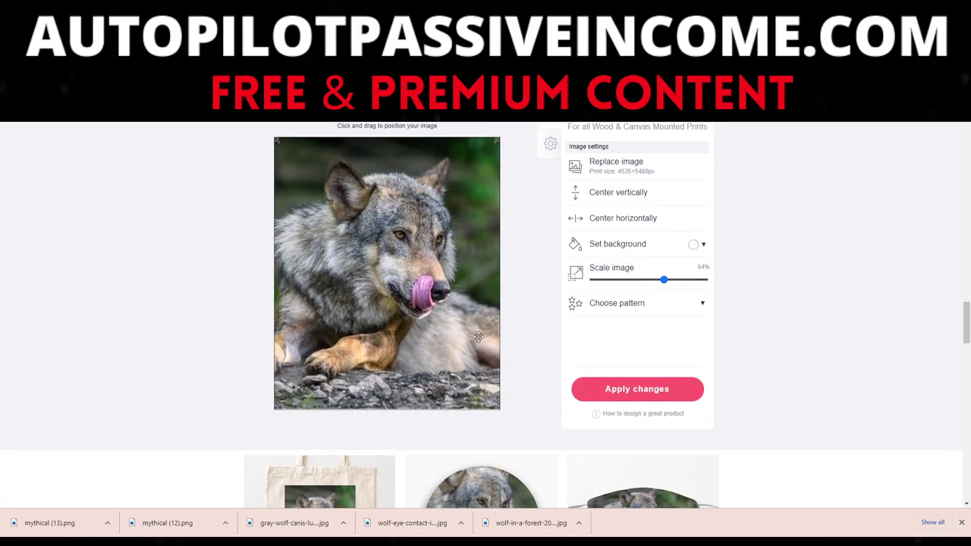
pyautogui.click(659, 391)
pyautogui.scroll(-4, 482, 211)
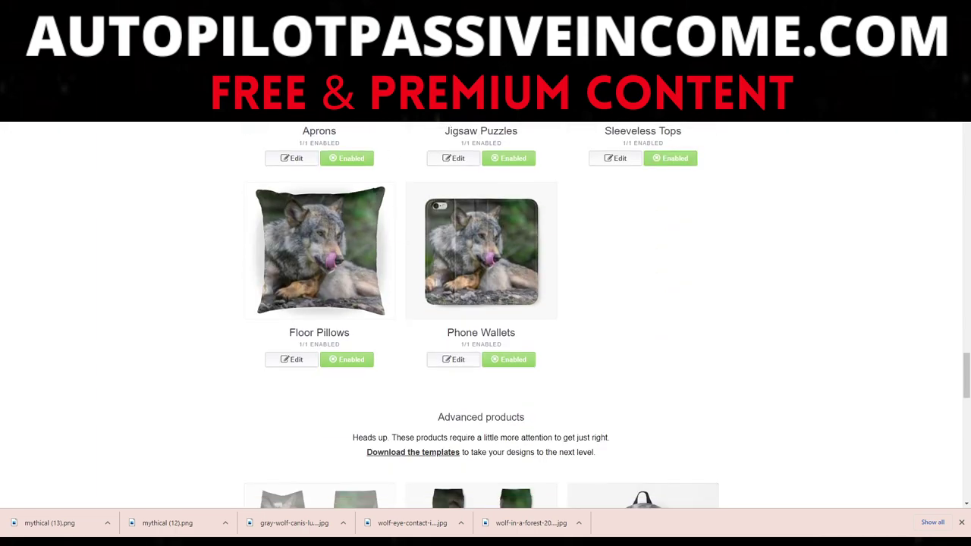
# On Unlimphotos, search for 'river' and preview the River in forest image
pyautogui.hotkey('ctrl', 'Tab')
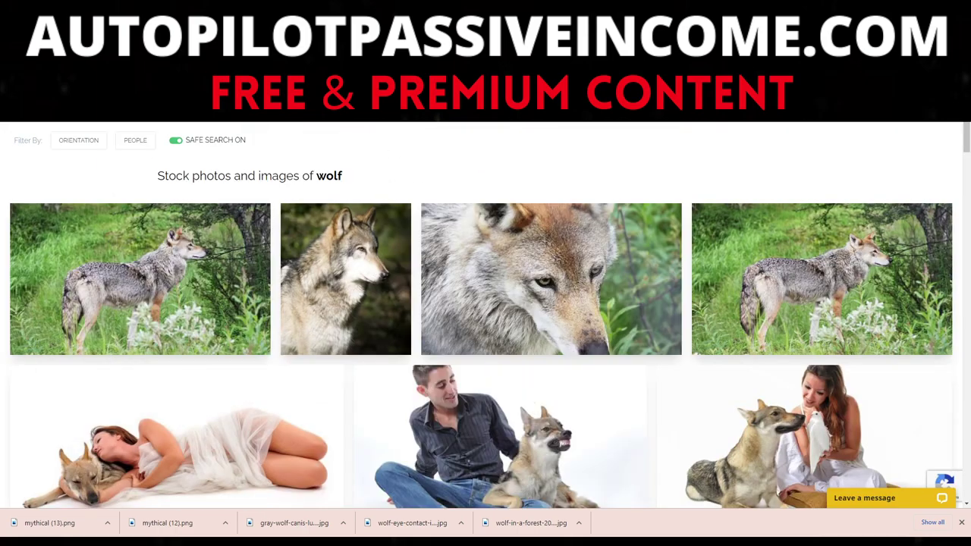
pyautogui.click(16, 134)
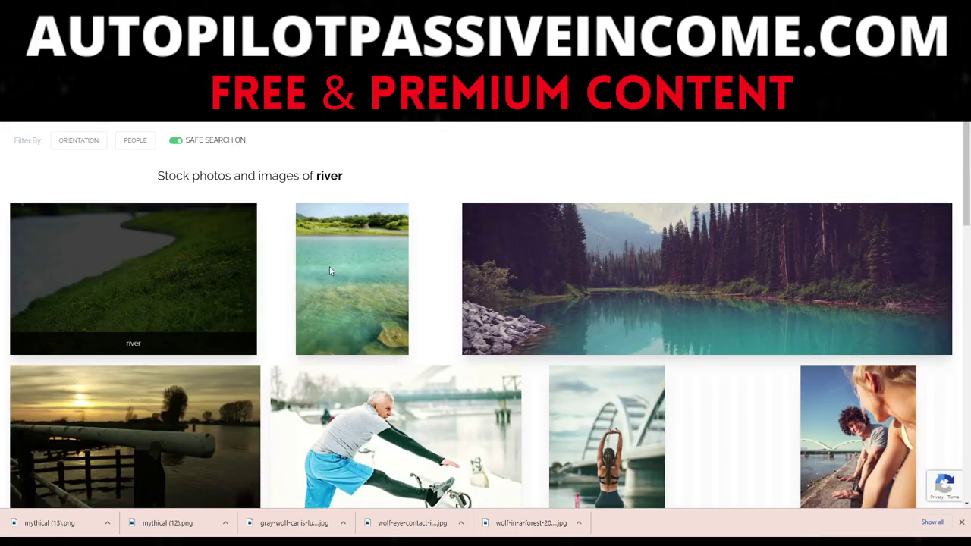
pyautogui.scroll(-3, 139, 189)
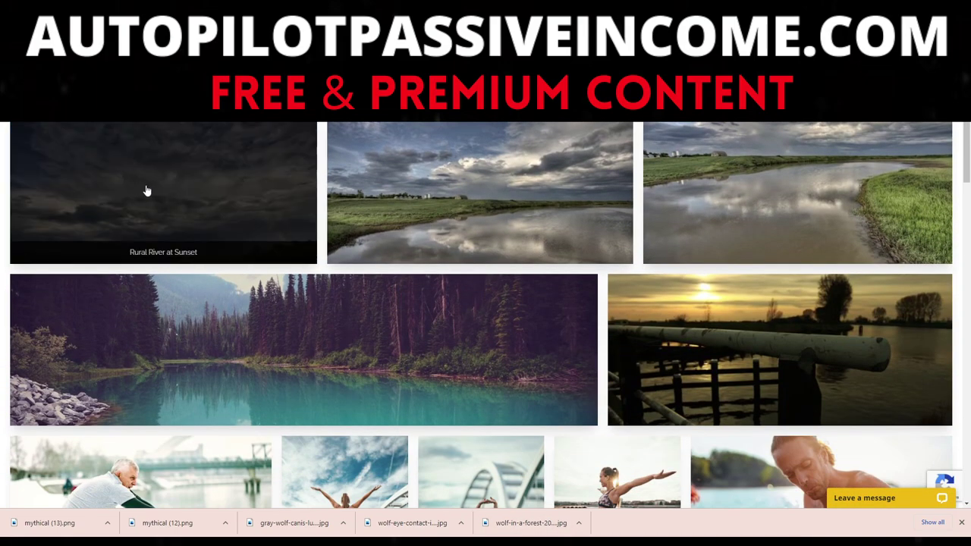
pyautogui.scroll(-3, 138, 190)
pyautogui.scroll(1, 347, 188)
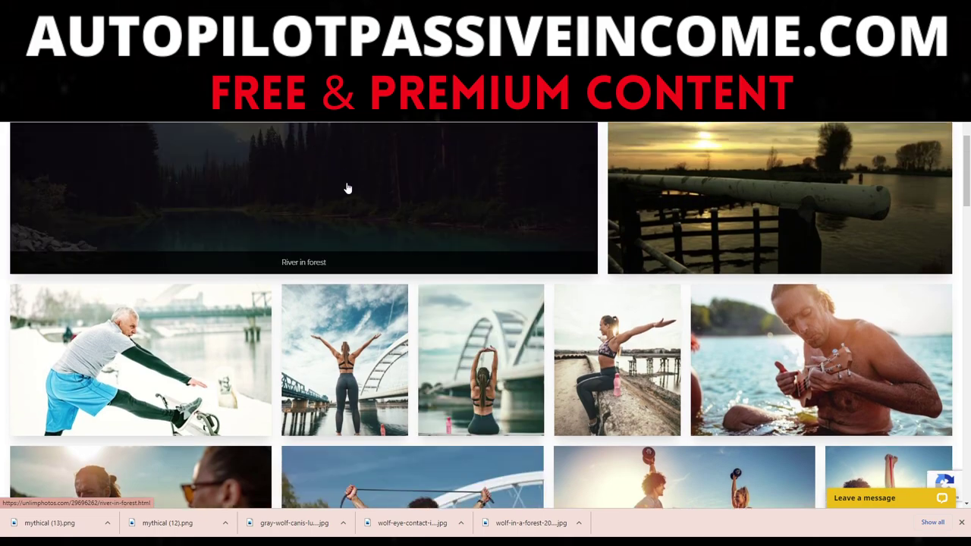
pyautogui.click(348, 188)
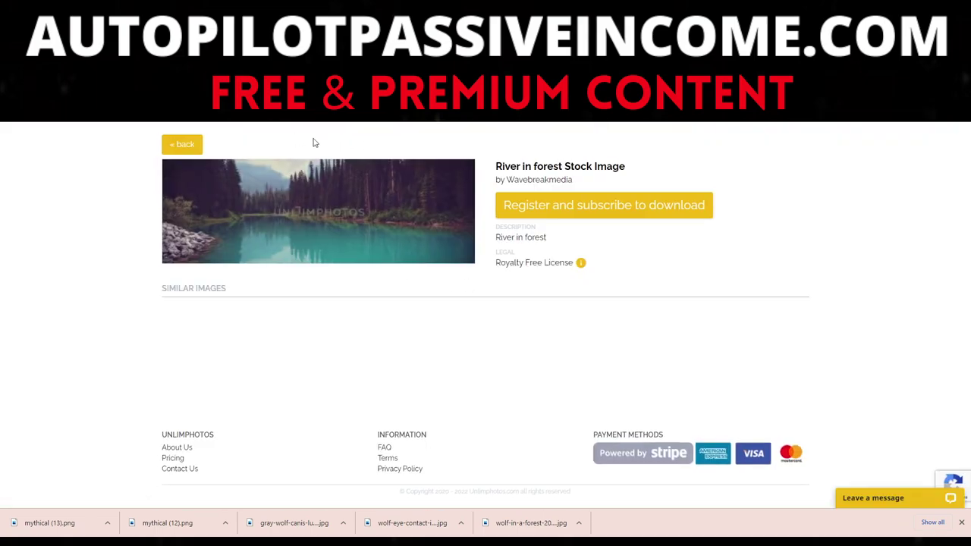
pyautogui.hotkey('alt', 'Left')
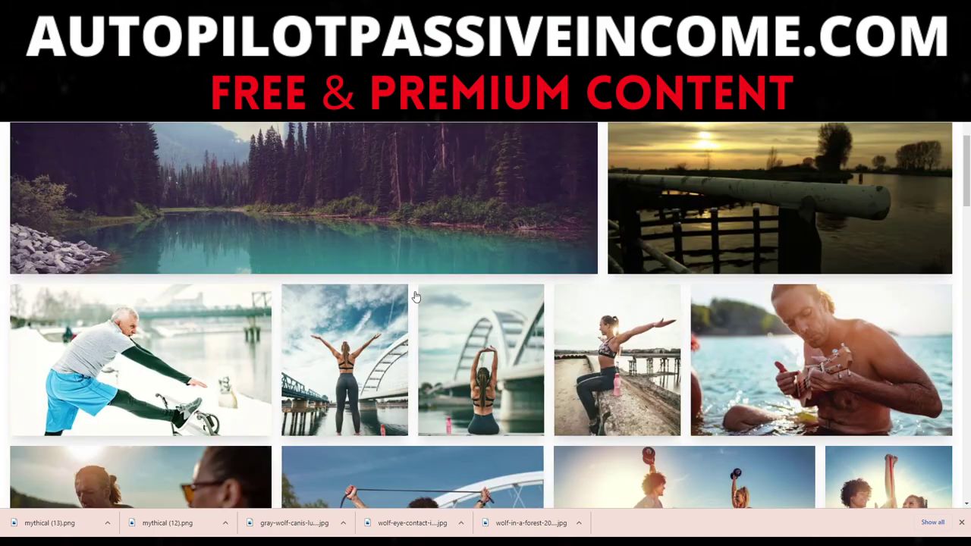
# Browse page 6 of the river stock photo results
pyautogui.scroll(-2, 456, 190)
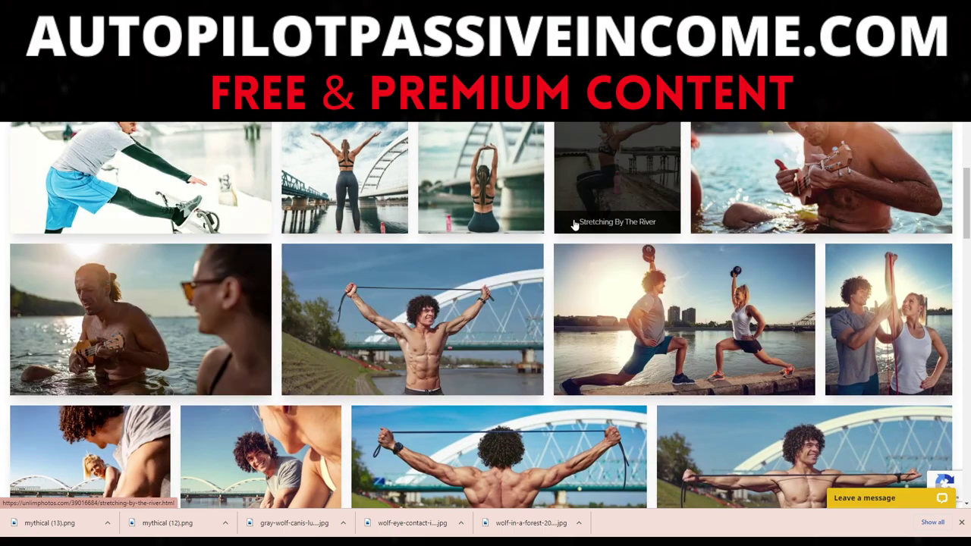
pyautogui.scroll(-7, 861, 293)
pyautogui.scroll(-12, 831, 293)
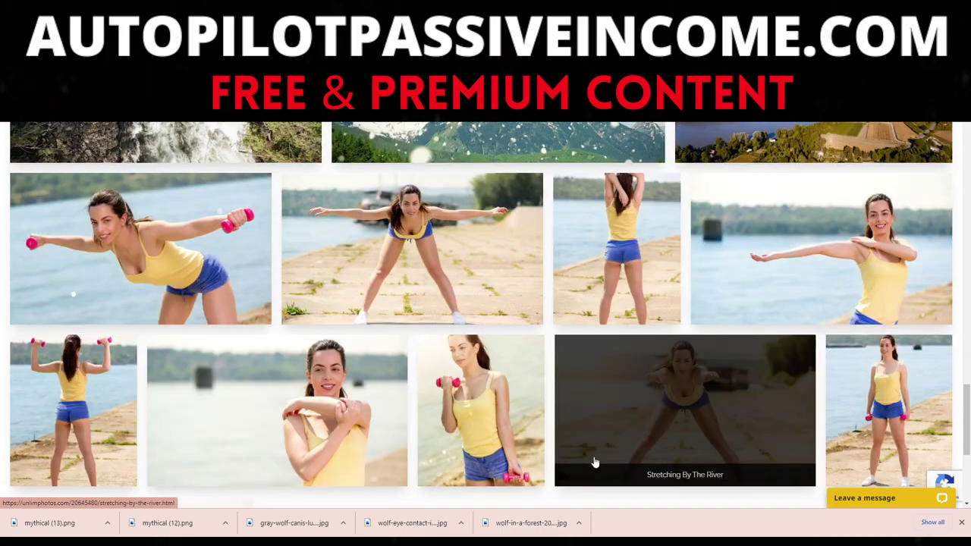
pyautogui.scroll(-4, 591, 461)
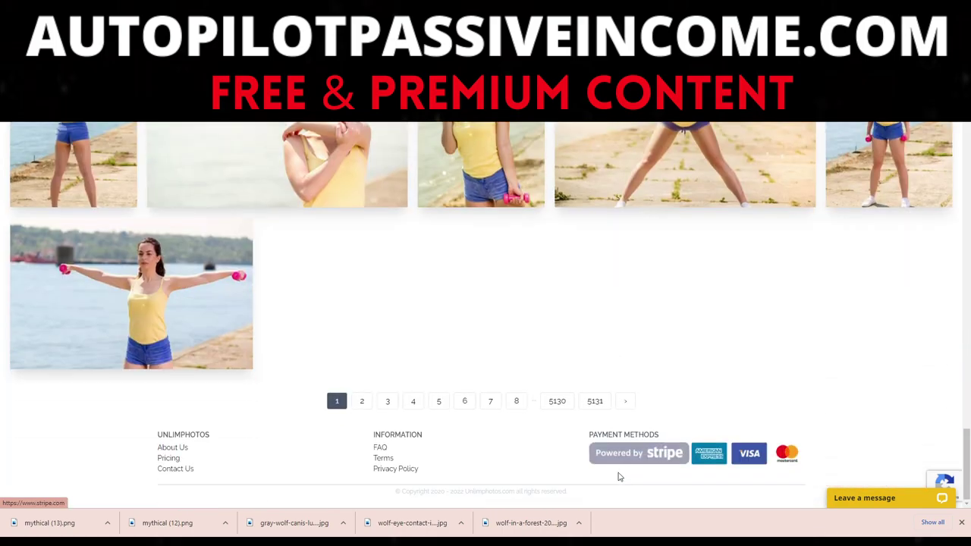
pyautogui.click(463, 402)
pyautogui.scroll(-3, 357, 384)
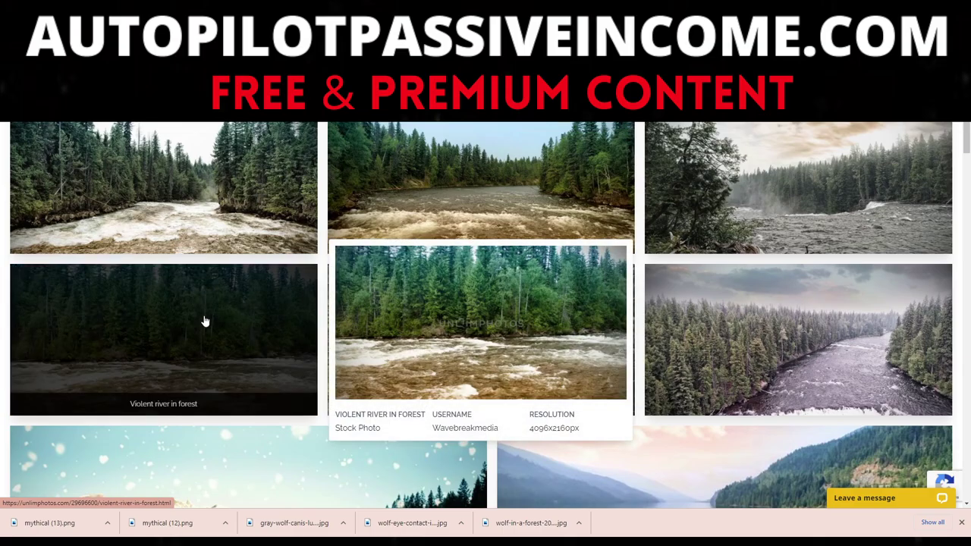
pyautogui.scroll(-4, 205, 325)
pyautogui.scroll(-15, 205, 325)
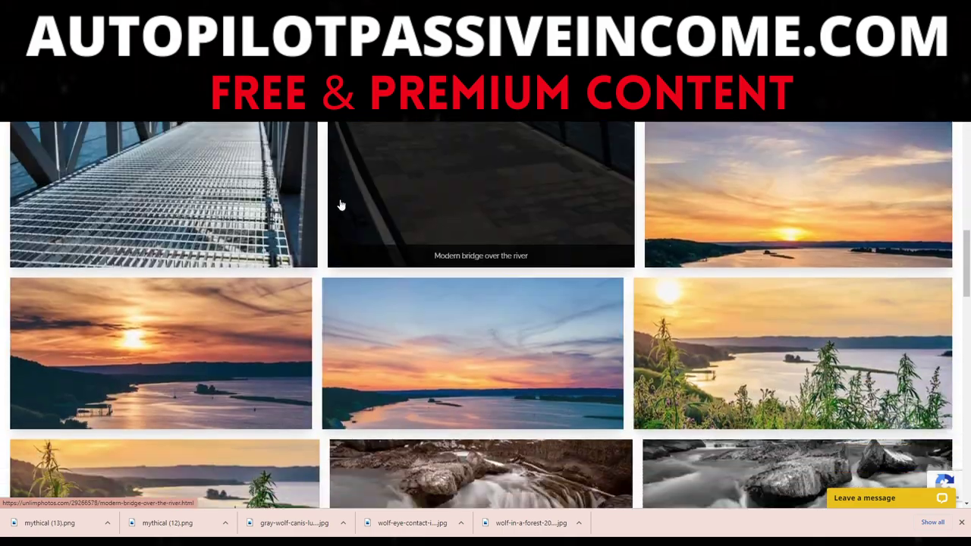